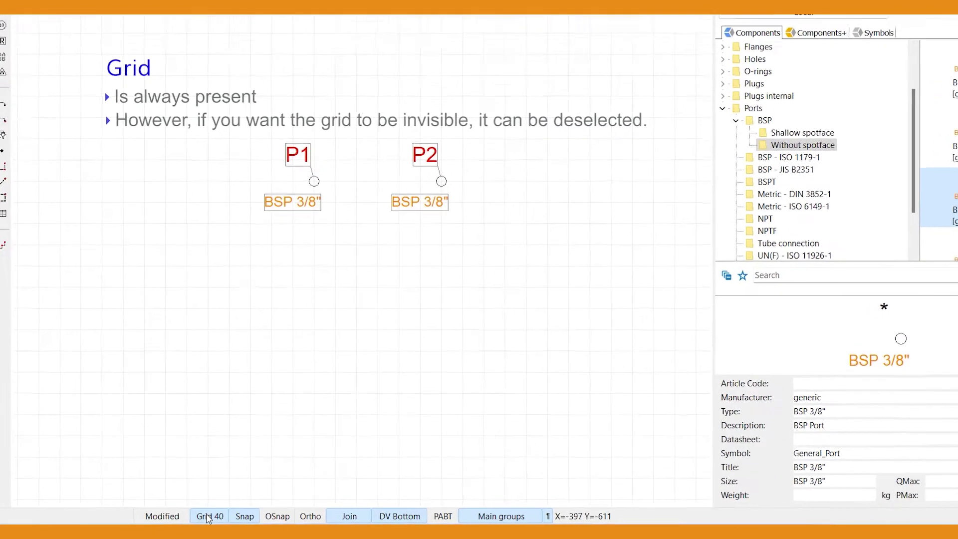
- Hide and re-show the grid (F7), then cycle its spacing through 40, 20, 10, dynamic and back to 40
{"action": "left_click", "coordinate": [191, 518]}
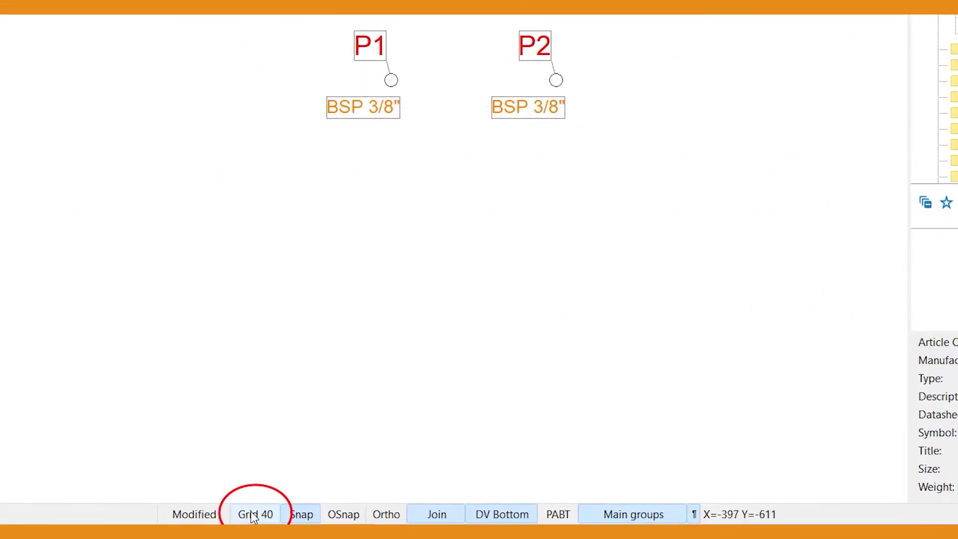
{"action": "key", "text": "F7"}
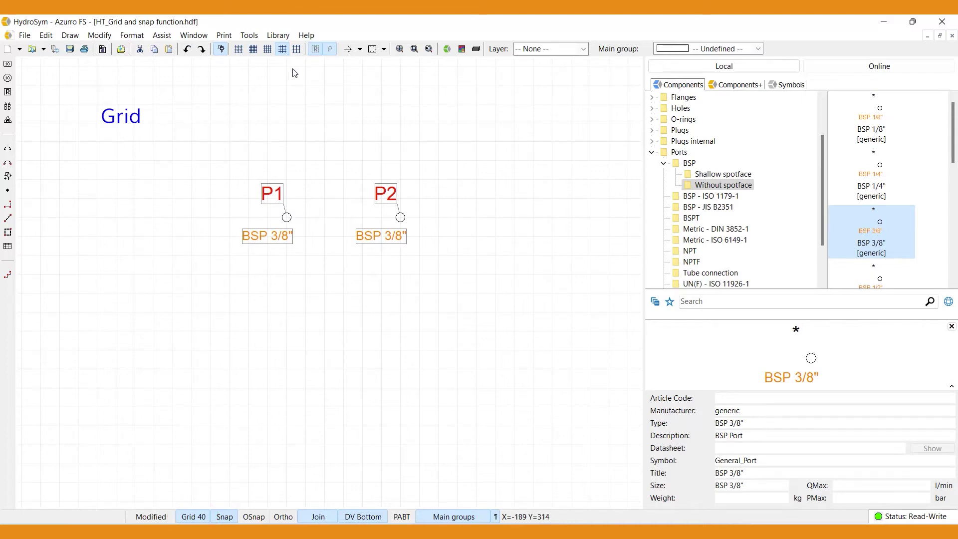
{"action": "left_click", "coordinate": [297, 52]}
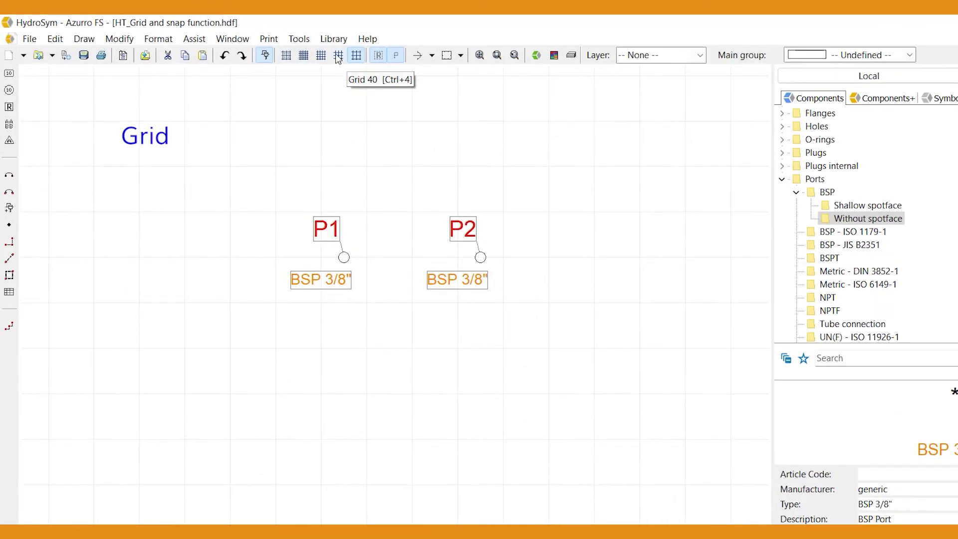
{"action": "left_click", "coordinate": [337, 56]}
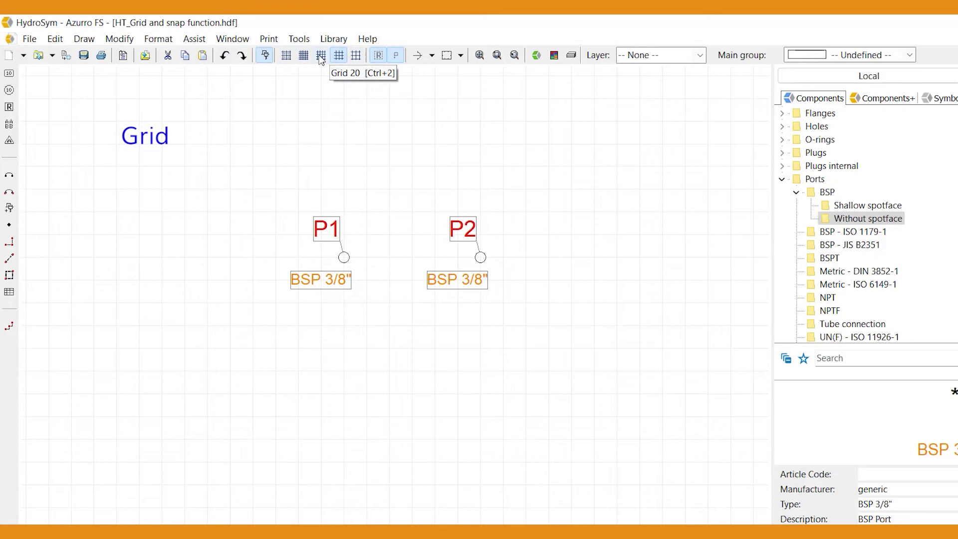
{"action": "left_click", "coordinate": [320, 57]}
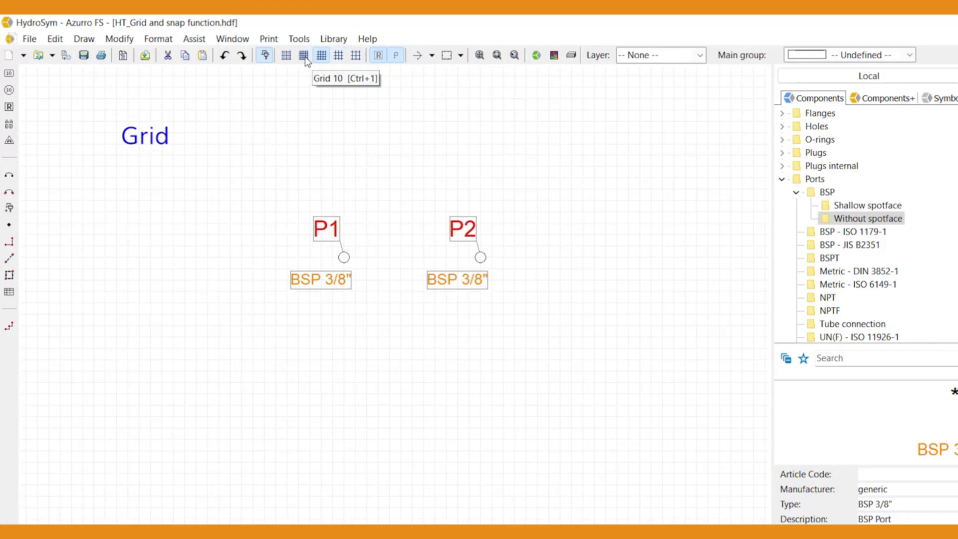
{"action": "left_click", "coordinate": [305, 60]}
{"action": "left_click", "coordinate": [286, 61]}
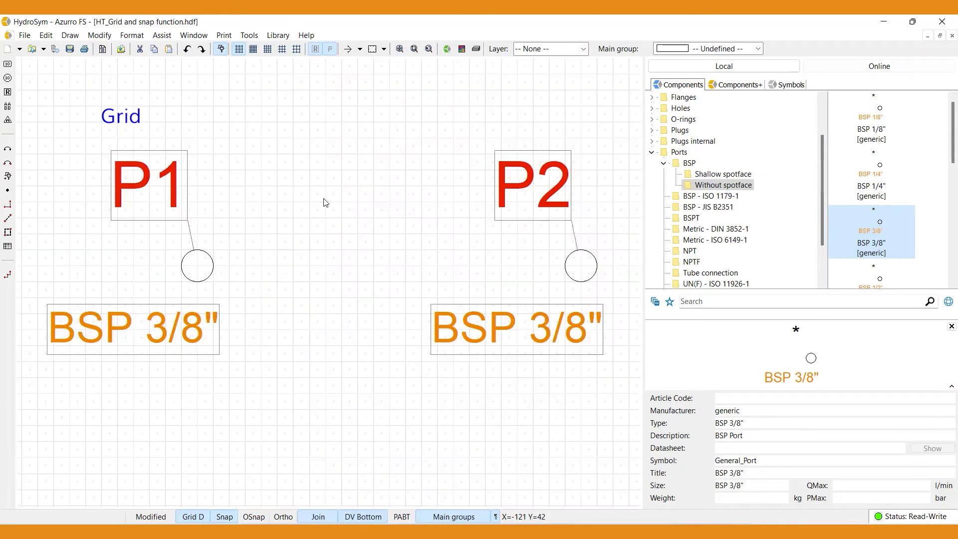
{"action": "scroll", "coordinate": [324, 202], "scroll_direction": "down", "scroll_amount": 1}
{"action": "scroll", "coordinate": [324, 202], "scroll_direction": "down", "scroll_amount": 2}
{"action": "left_click", "coordinate": [281, 51]}
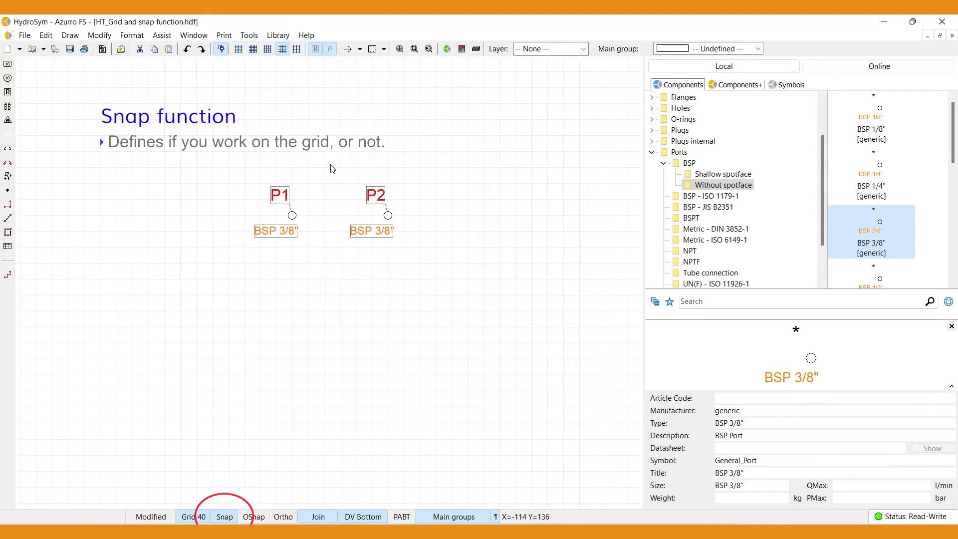
- With snap off (F9), drag P2 to an off-grid spot above P1, undo it and restore snapping
{"action": "key", "text": "F9"}
{"action": "mouse_move", "coordinate": [375, 199]}
{"action": "left_mouse_down"}
{"action": "mouse_move", "coordinate": [342, 188]}
{"action": "mouse_move", "coordinate": [323, 129]}
{"action": "mouse_move", "coordinate": [374, 142]}
{"action": "left_mouse_up"}
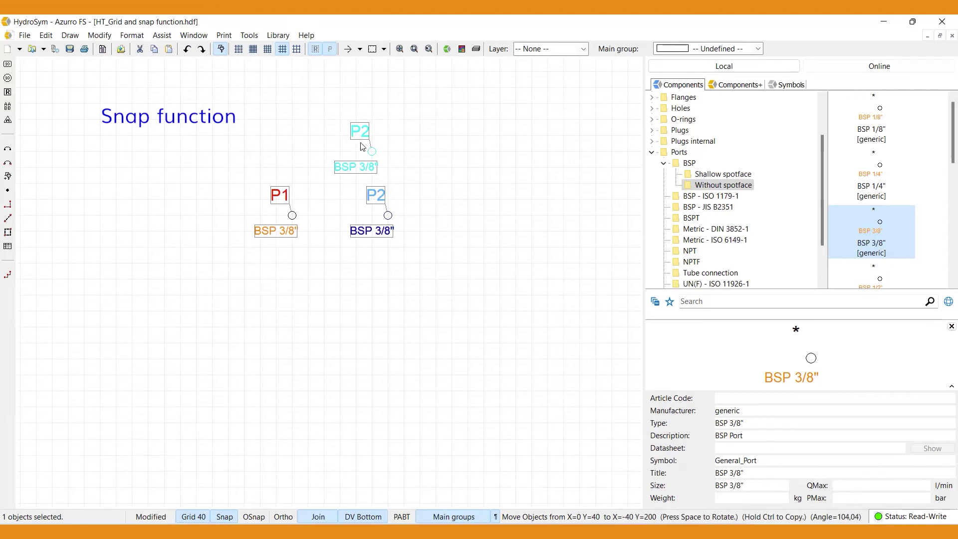
{"action": "key", "text": "Escape"}
{"action": "left_click_drag", "start_coordinate": [376, 196], "coordinate": [373, 154]}
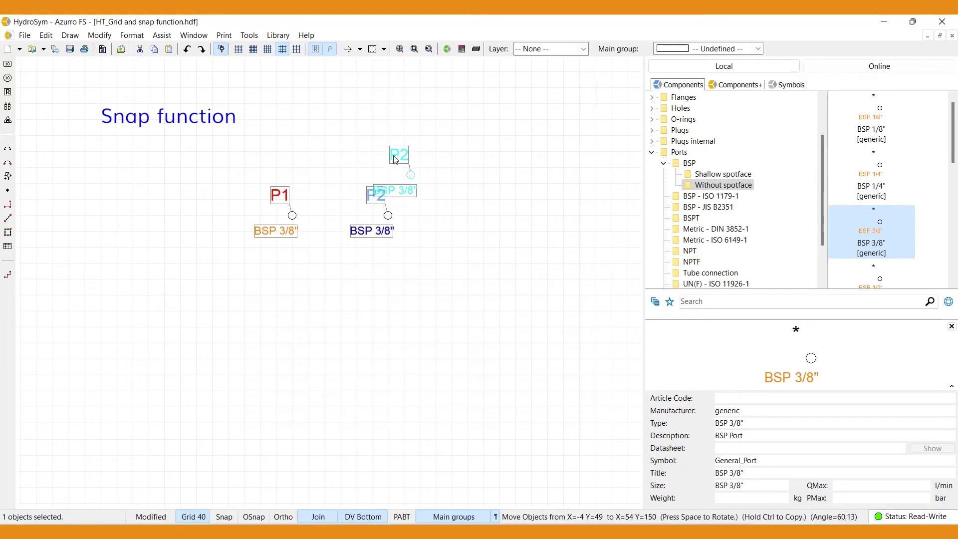
{"action": "mouse_move", "coordinate": [373, 154]}
{"action": "left_mouse_down"}
{"action": "mouse_move", "coordinate": [330, 196]}
{"action": "mouse_move", "coordinate": [333, 142]}
{"action": "left_mouse_up"}
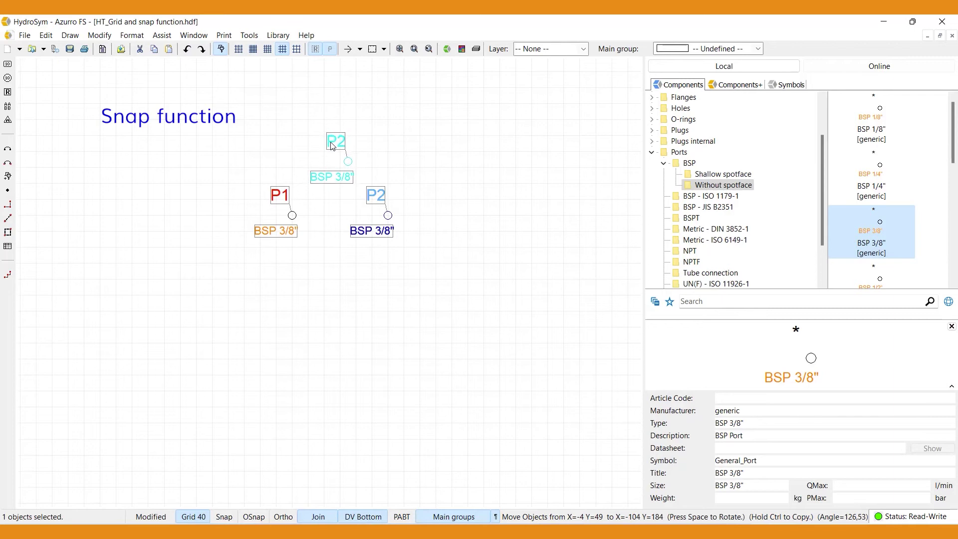
{"action": "left_click_drag", "start_coordinate": [332, 142], "coordinate": [335, 144]}
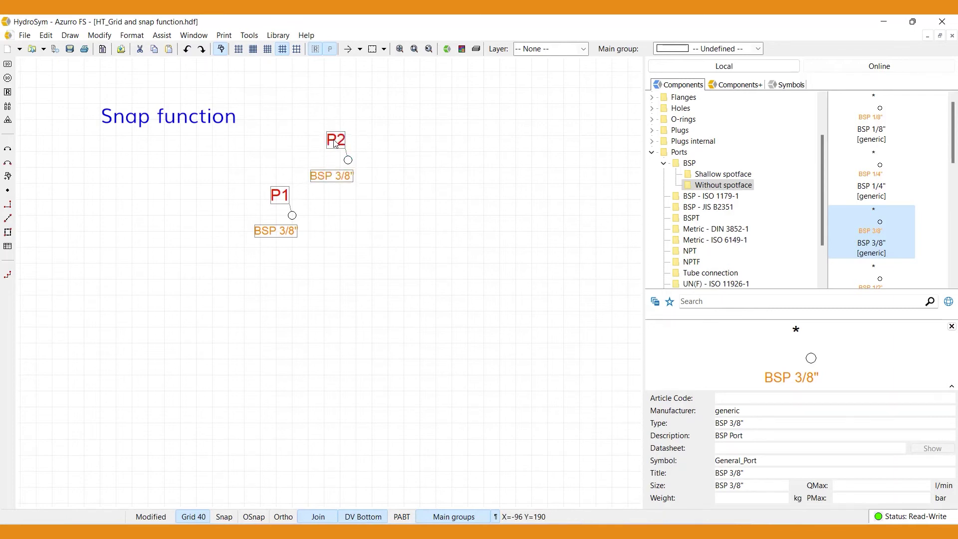
{"action": "key", "text": "ctrl+z"}
{"action": "key", "text": "F9"}
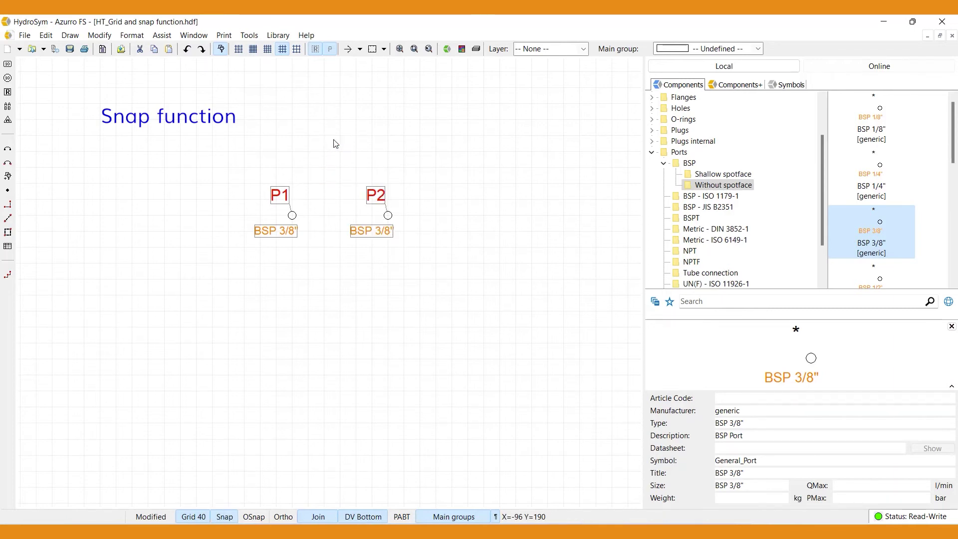
- Select port P2 and nudge it around with the arrow keys left, right, up and down
{"action": "left_click", "coordinate": [378, 194]}
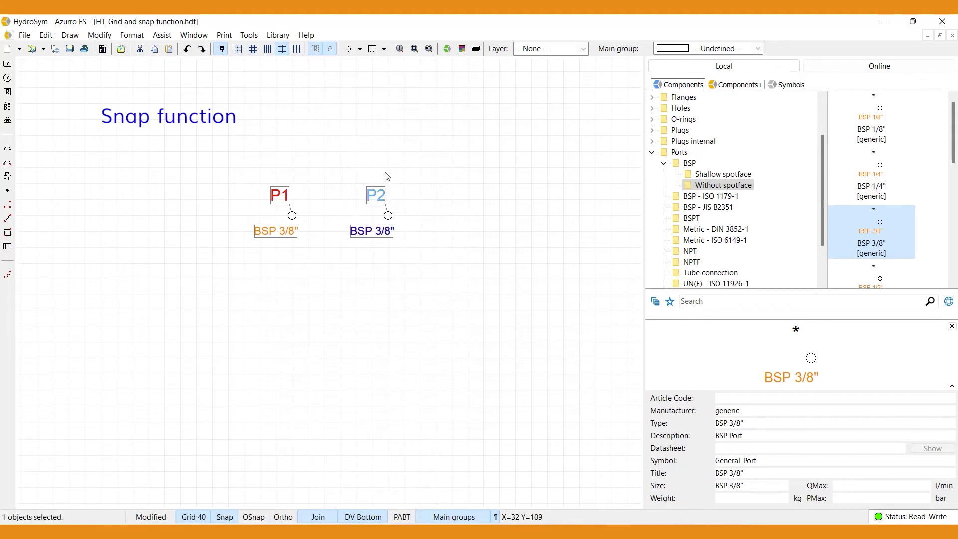
{"action": "key", "text": "Right"}
{"action": "key", "text": "Right"}
{"action": "key", "text": "Left"}
{"action": "key", "text": "Left"}
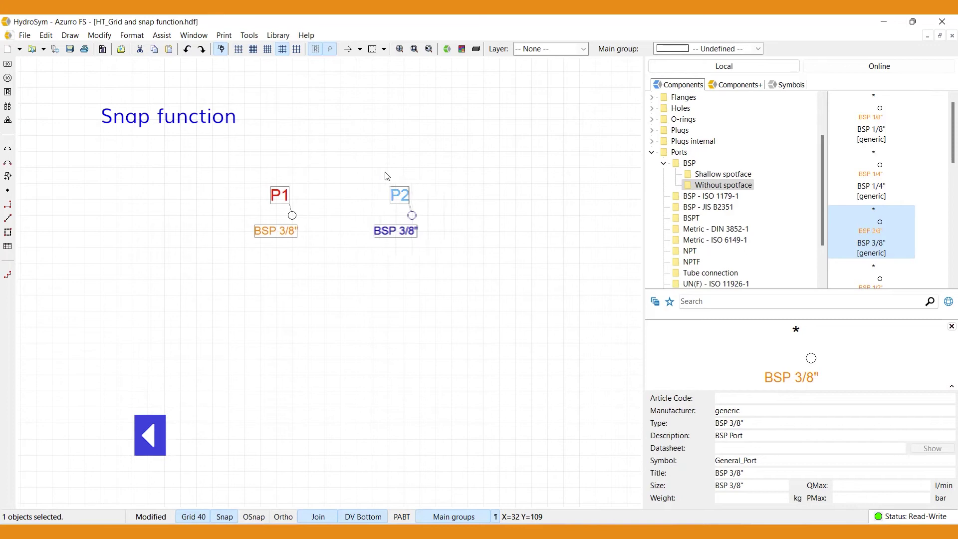
{"action": "key", "text": "Left"}
{"action": "key", "text": "Left"}
{"action": "key", "text": "Left"}
{"action": "key", "text": "Up"}
{"action": "key", "text": "Up"}
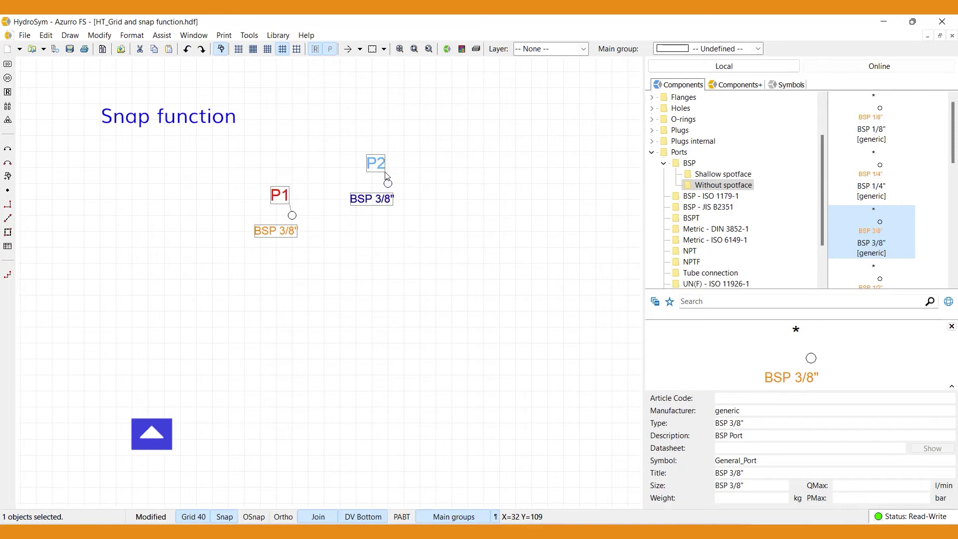
{"action": "key", "text": "Down"}
{"action": "key", "text": "Left"}
{"action": "key", "text": "Down"}
{"action": "key", "text": "Right"}
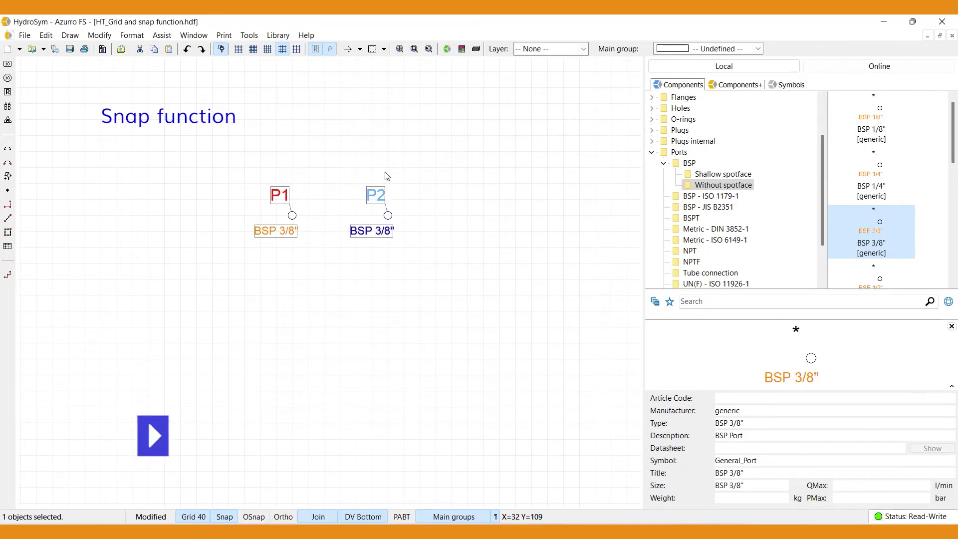
{"action": "key", "text": "Right"}
{"action": "key", "text": "Left"}
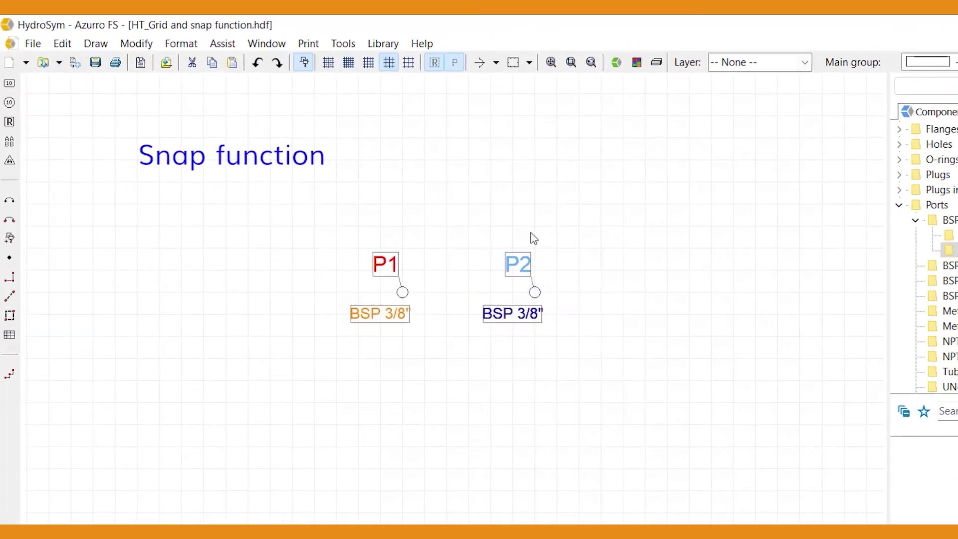
- Nudge P2 in small steps, then switch snap-to-grid on so it sits level with P1
{"action": "key", "text": "Left"}
{"action": "key", "text": "Left"}
{"action": "key", "text": "Left"}
{"action": "key", "text": "Left"}
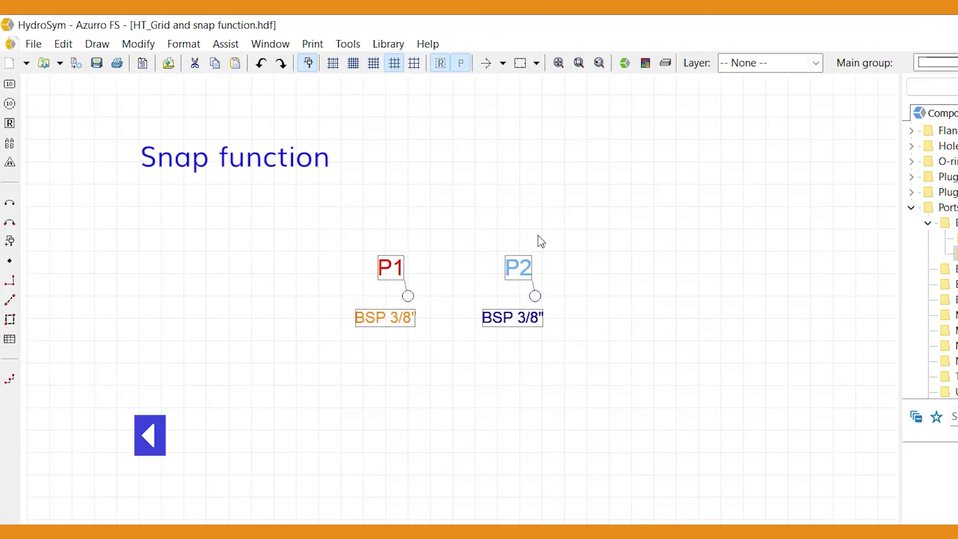
{"action": "key", "text": "Left"}
{"action": "key", "text": "Up"}
{"action": "key", "text": "Up"}
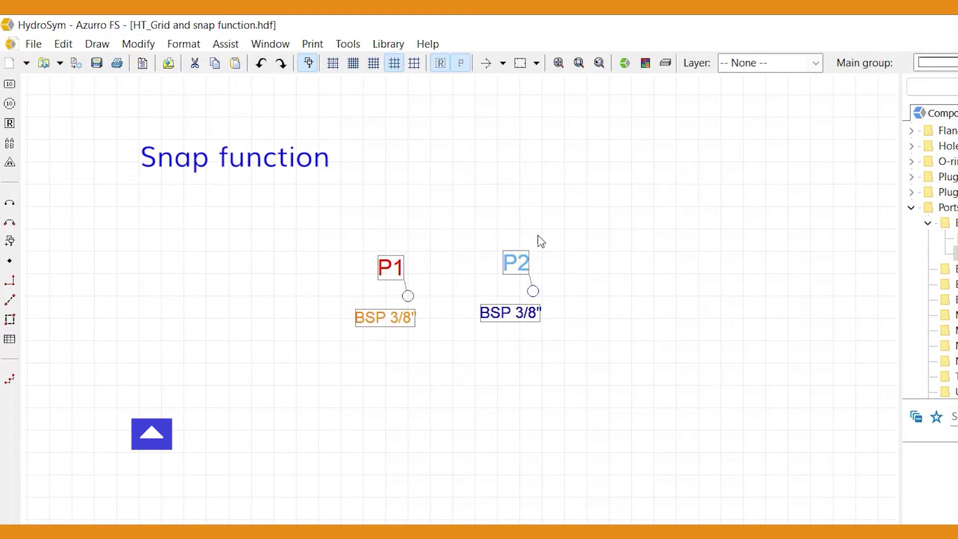
{"action": "key", "text": "Down"}
{"action": "key", "text": "Left"}
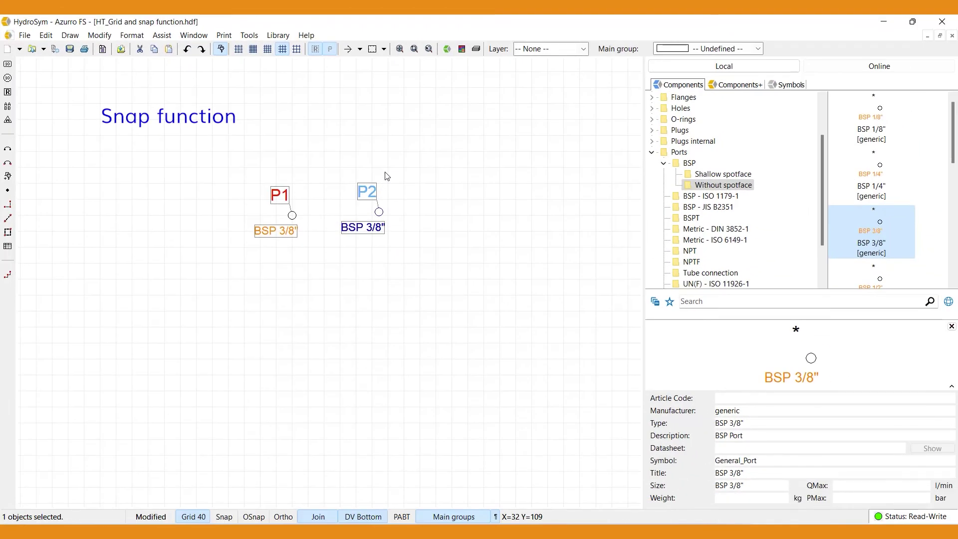
{"action": "key", "text": "F9"}
{"action": "left_click", "coordinate": [323, 150]}
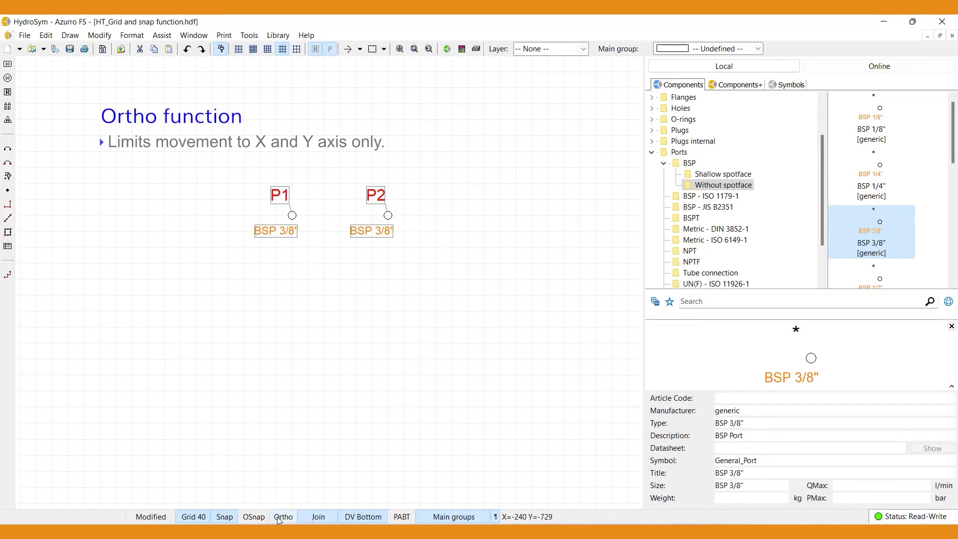
- Enable Ortho (F8), try moving P2 to the right under the axis limit, then cancel the move
{"action": "key", "text": "F8"}
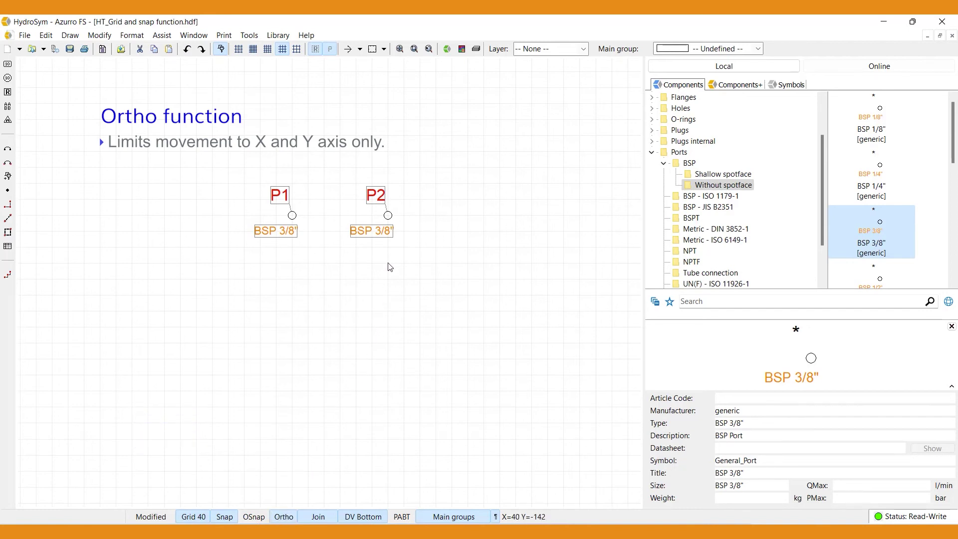
{"action": "left_click", "coordinate": [378, 225]}
{"action": "mouse_move", "coordinate": [380, 199]}
{"action": "left_mouse_down"}
{"action": "mouse_move", "coordinate": [381, 167]}
{"action": "mouse_move", "coordinate": [377, 212]}
{"action": "mouse_move", "coordinate": [374, 203]}
{"action": "left_mouse_up"}
{"action": "key", "text": "space"}
{"action": "key", "text": "space"}
{"action": "key", "text": "space"}
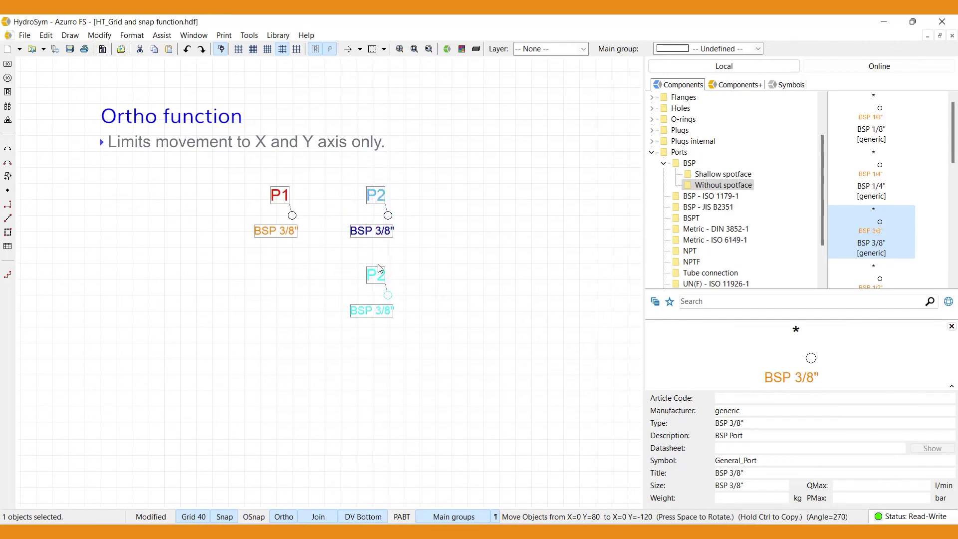
{"action": "key", "text": "Escape"}
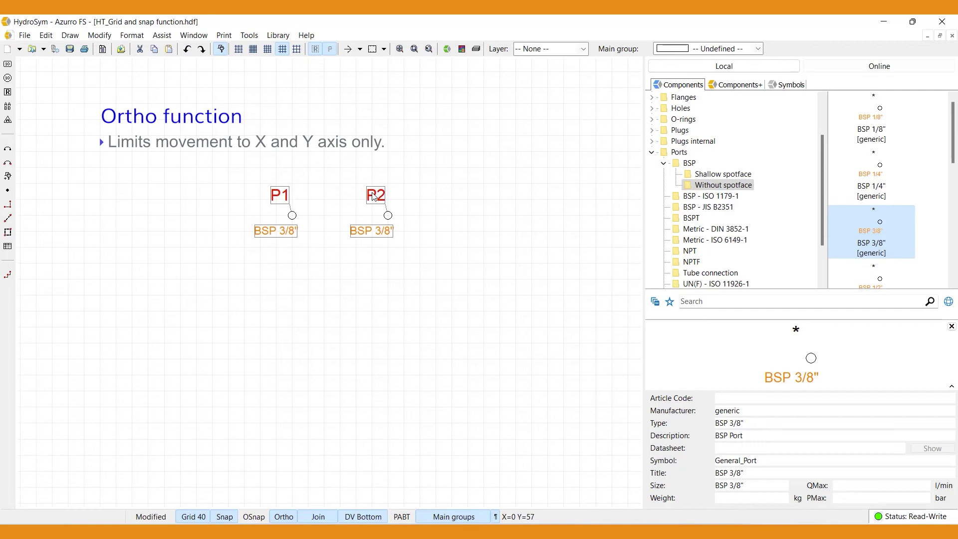
- With Ortho off, move P2 diagonally and cancel, raise P2 slightly, then re-enable Ortho
{"action": "key", "text": "F8"}
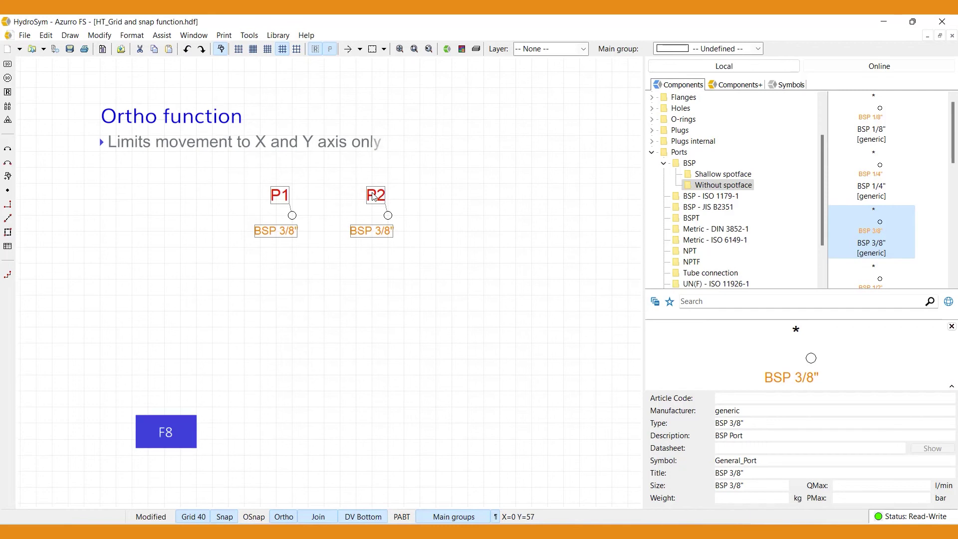
{"action": "left_click_drag", "start_coordinate": [375, 196], "coordinate": [513, 117]}
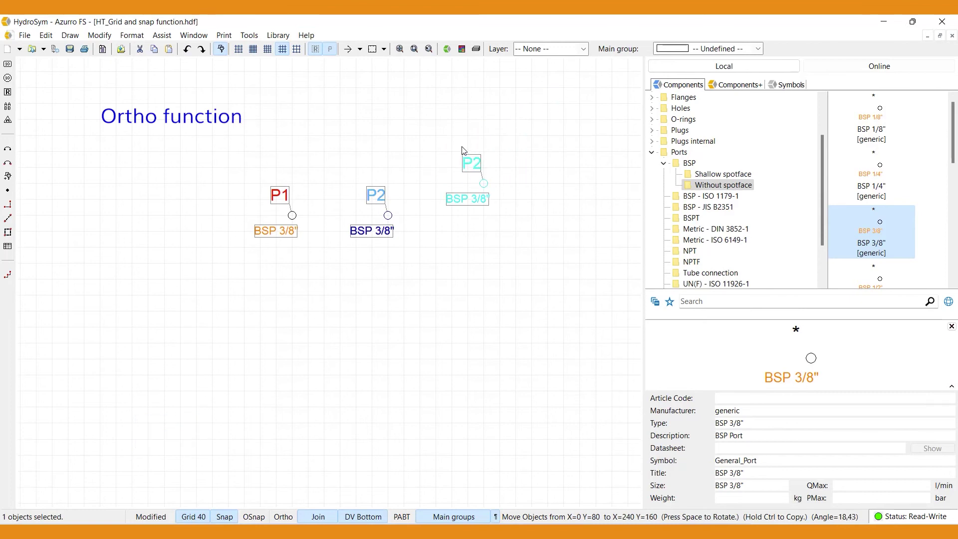
{"action": "left_click_drag", "start_coordinate": [513, 116], "coordinate": [385, 189]}
{"action": "key", "text": "Escape"}
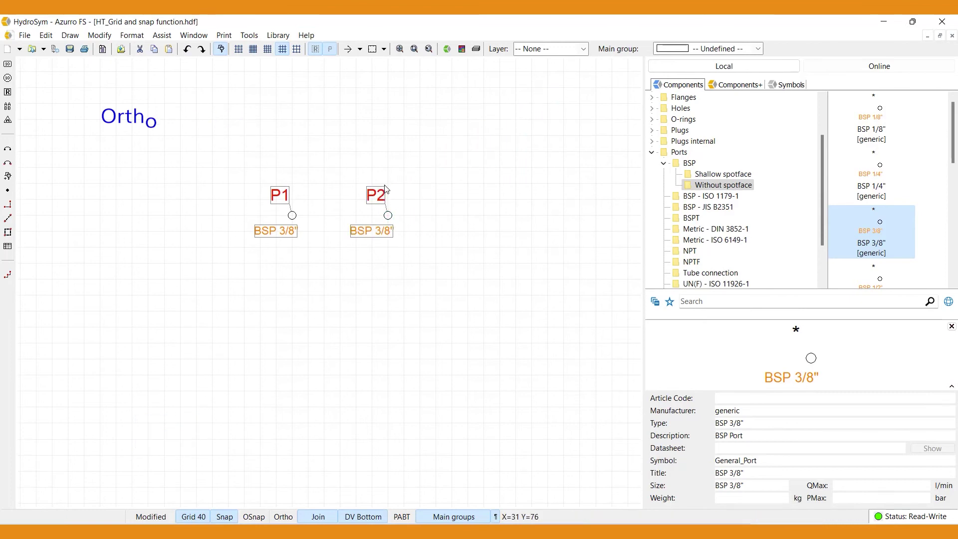
{"action": "key", "text": "F8"}
{"action": "left_click_drag", "start_coordinate": [384, 187], "coordinate": [384, 184]}
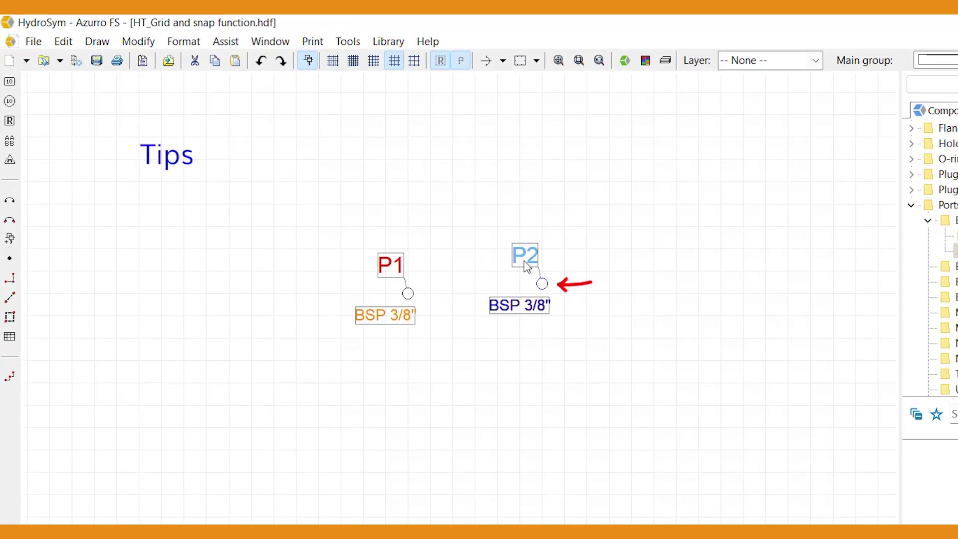
- Nudge P2 with the arrow keys so it ends one grid cell above P1
{"action": "key", "text": "Down"}
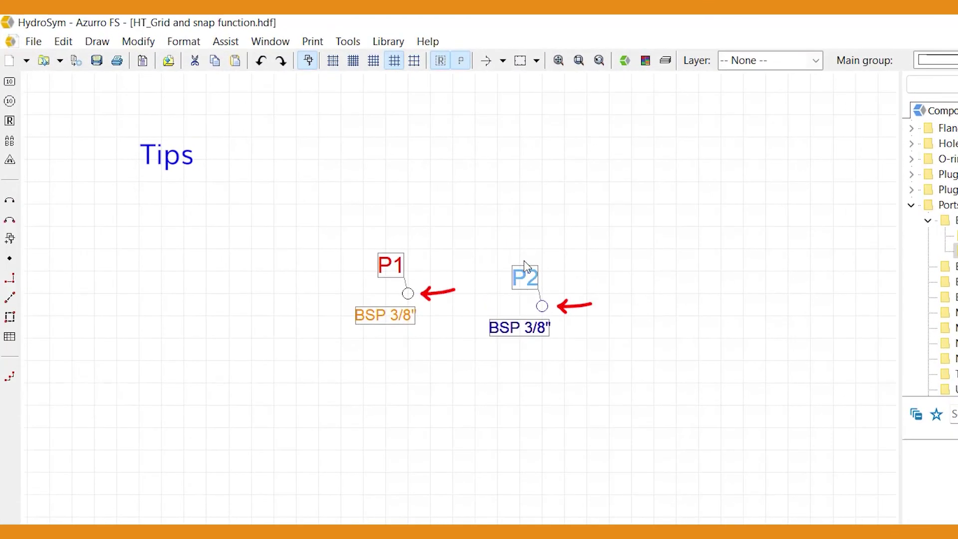
{"action": "key", "text": "Up"}
{"action": "key", "text": "Down"}
{"action": "key", "text": "Up"}
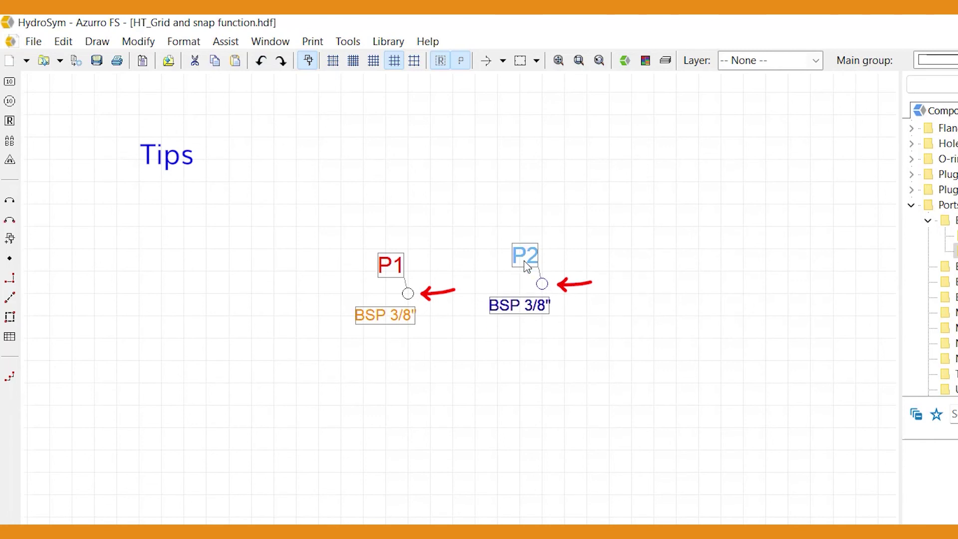
- Deselect P2, then select P1 and add P2 so both ports are selected together
{"action": "left_click", "coordinate": [467, 252]}
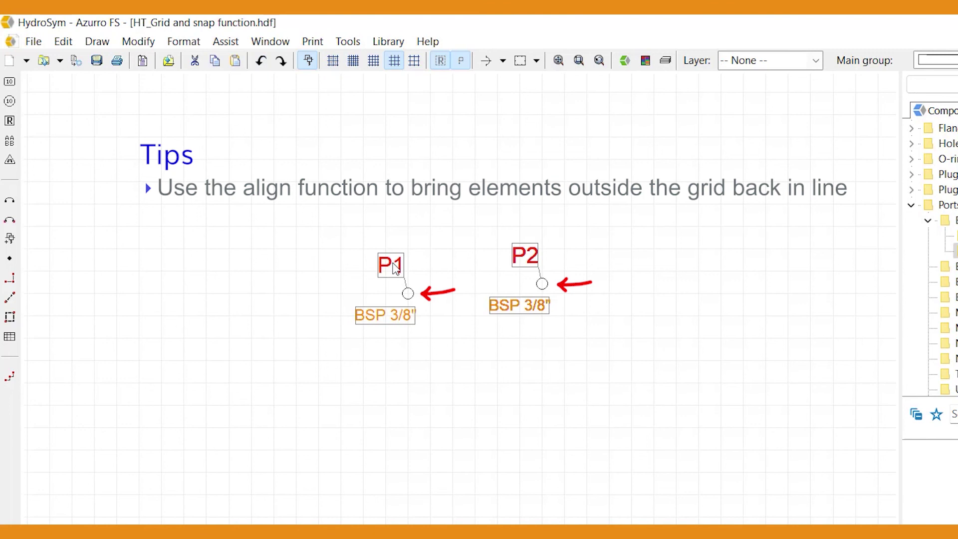
{"action": "left_click", "coordinate": [395, 269]}
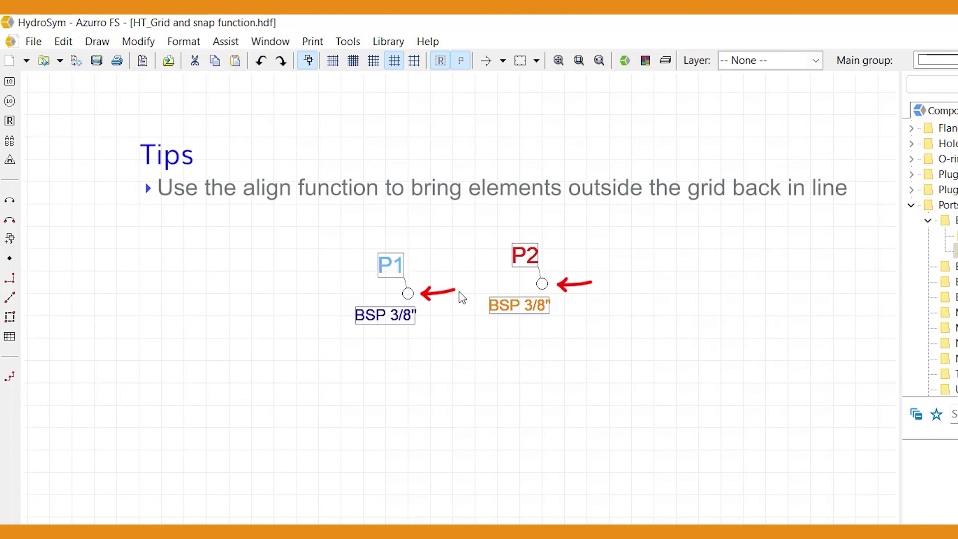
{"action": "left_click", "coordinate": [524, 258], "text": "shift"}
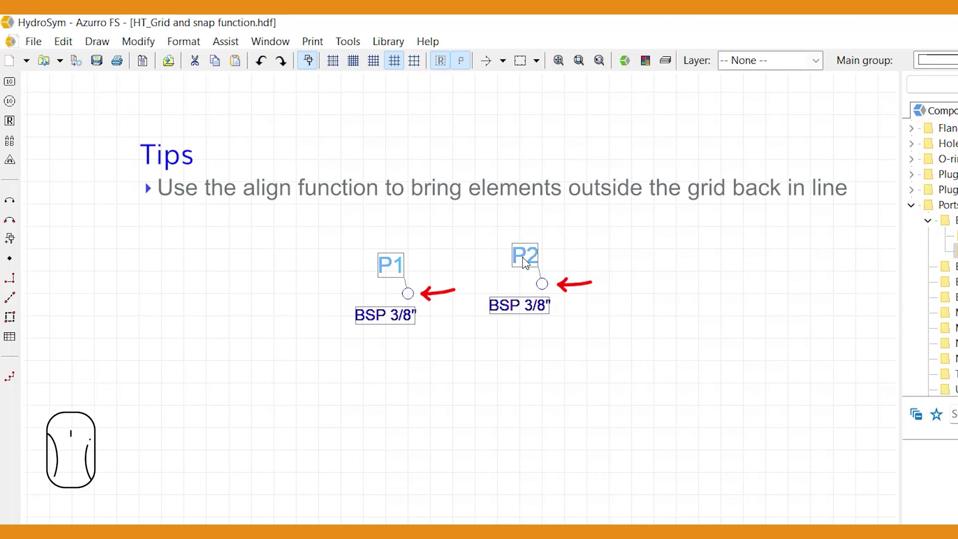
- From the ports' context menu choose Align Y so P2 sits at the same height as P1
{"action": "right_click", "coordinate": [529, 256]}
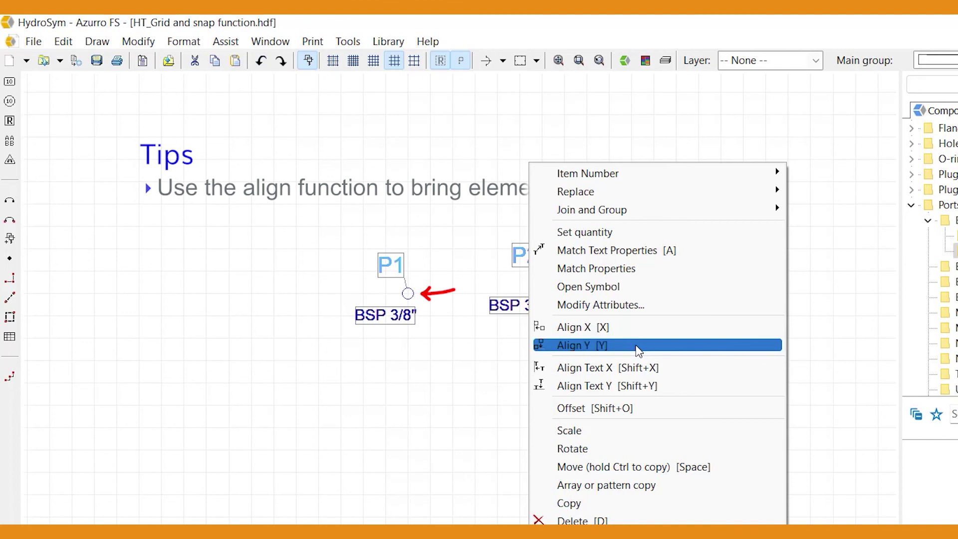
{"action": "key", "text": "y"}
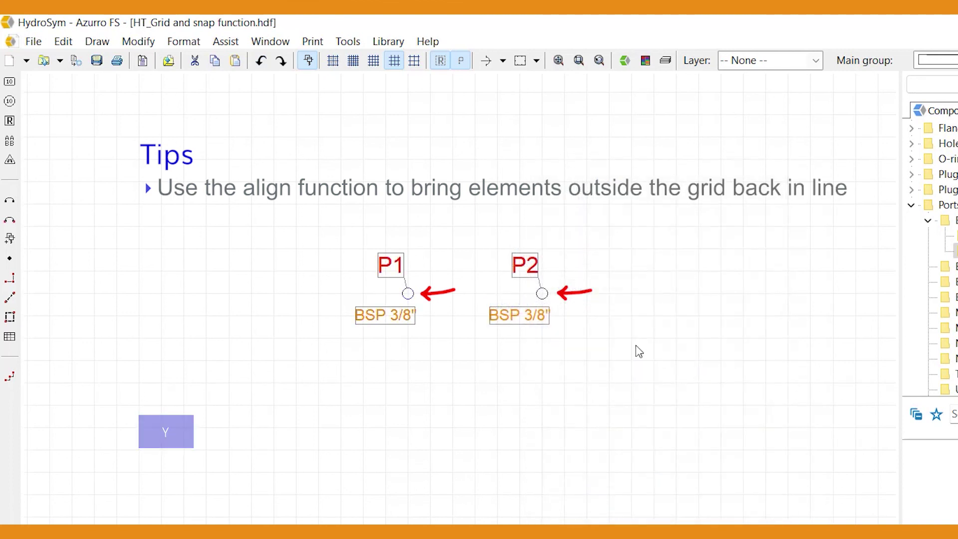